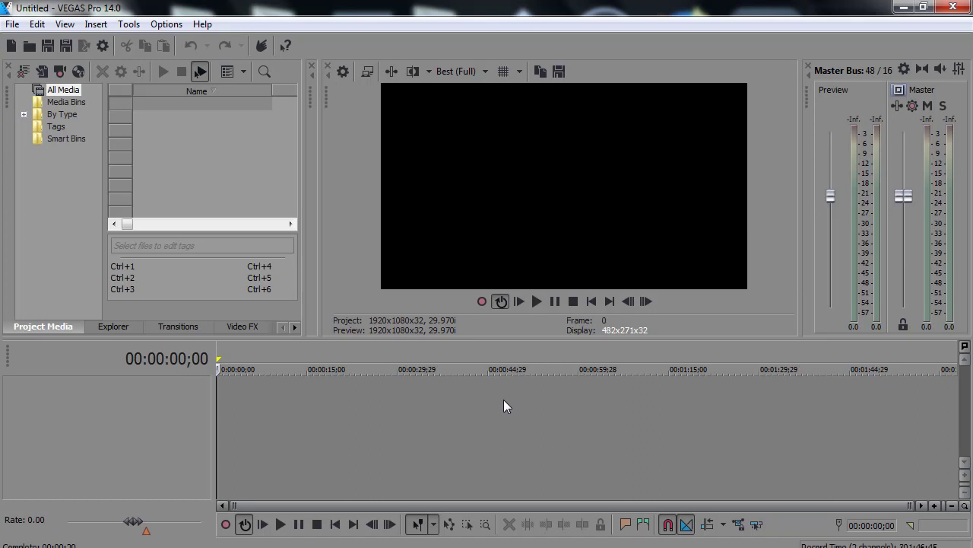
key(ctrl+o)
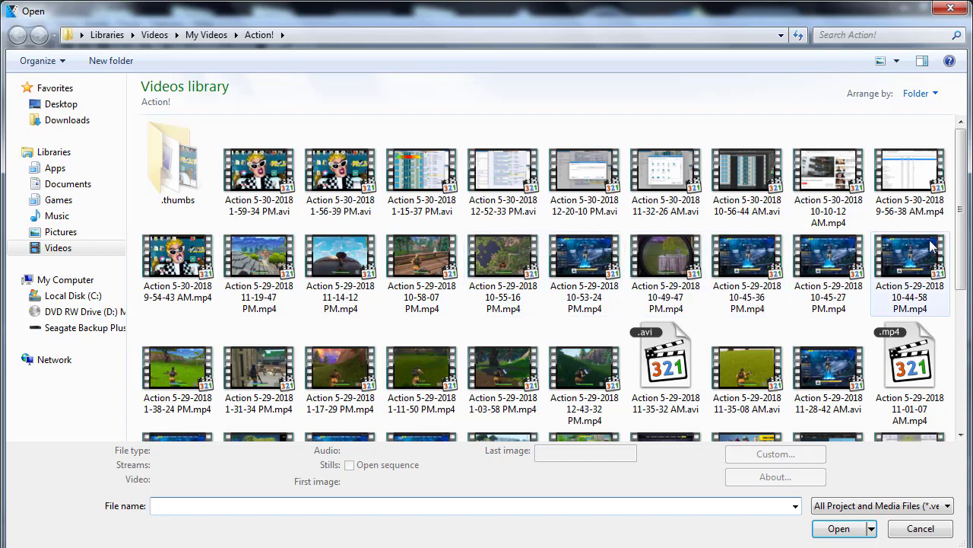
drag(964, 255, 963, 394)
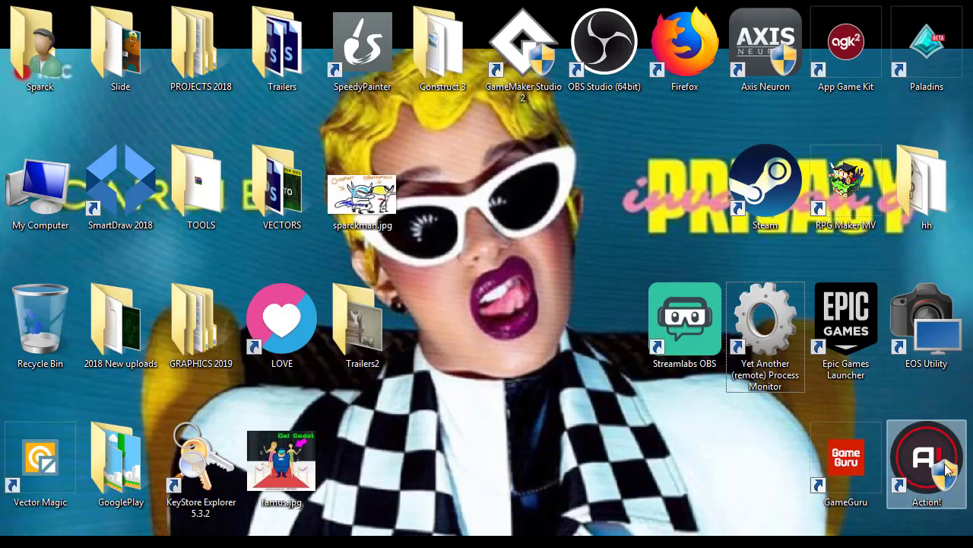
drag(946, 472, 625, 254)
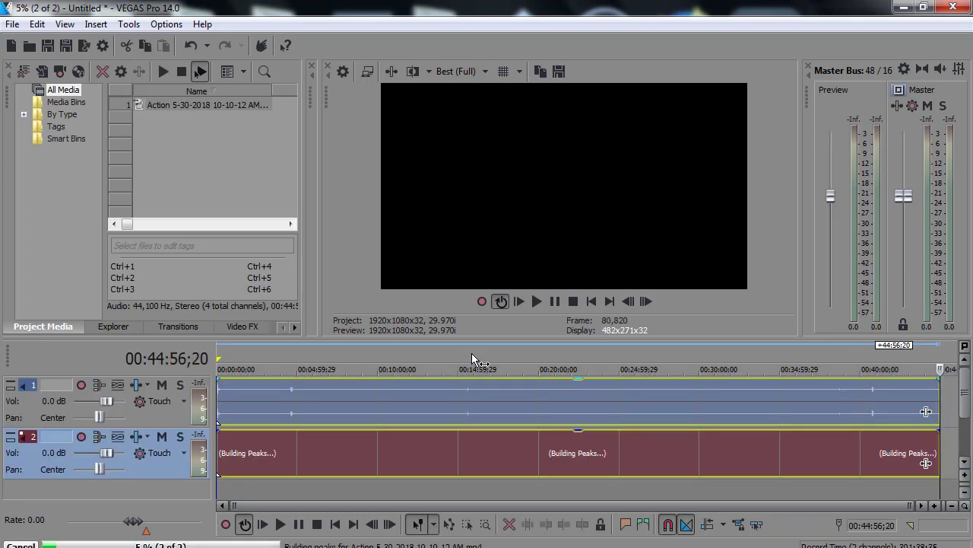
Step: Scrub through the imported recording and play a short stretch from about 00:01:45 to check picture and sound
click(472, 353)
drag(474, 409, 395, 431)
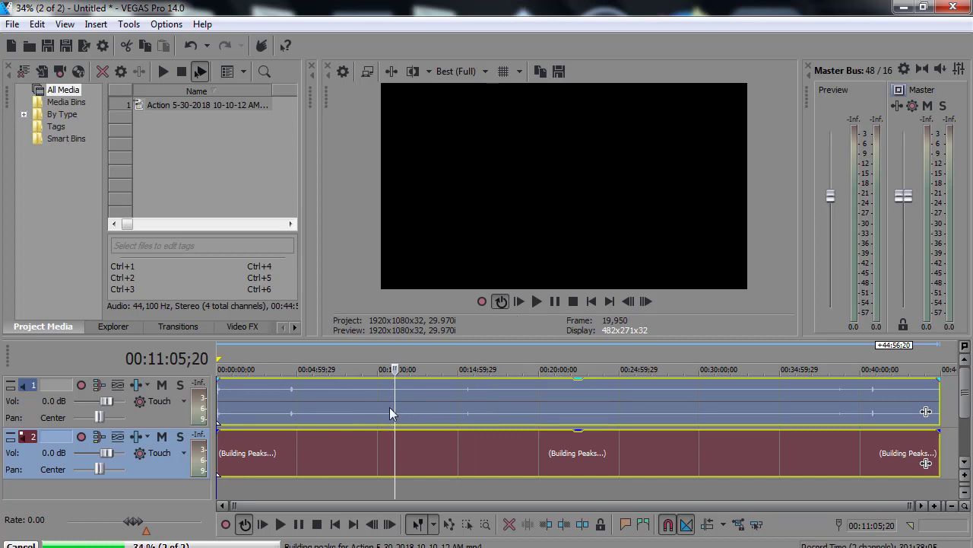
drag(392, 409, 407, 443)
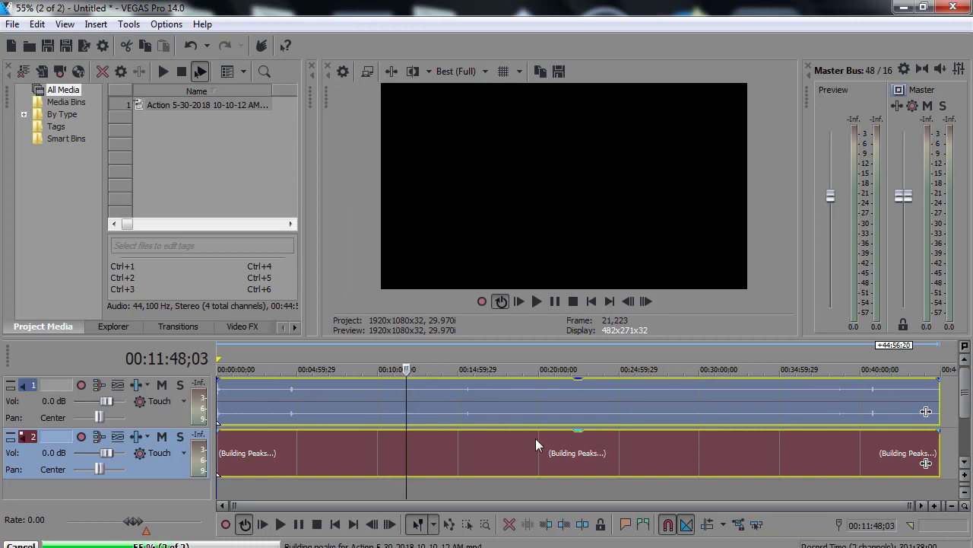
click(482, 457)
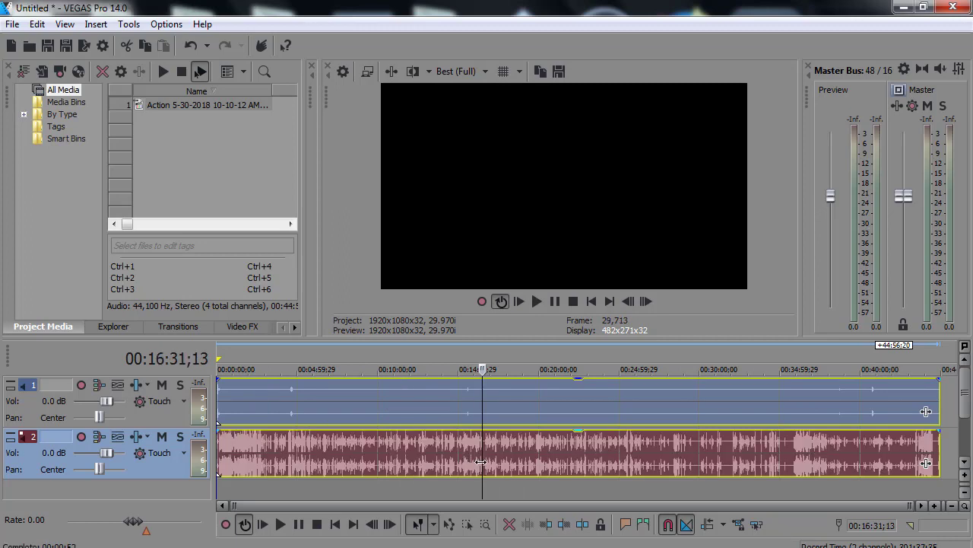
drag(481, 461, 246, 465)
key(space)
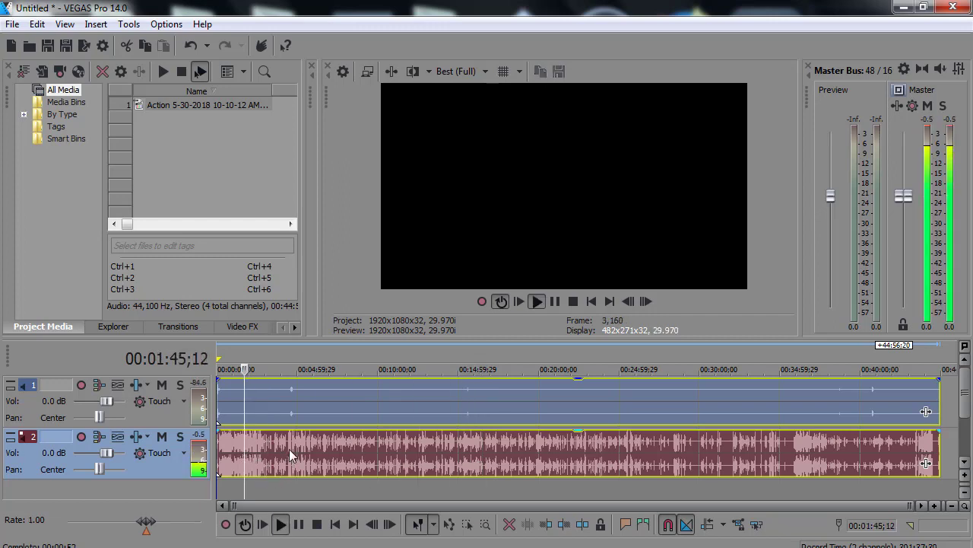
key(space)
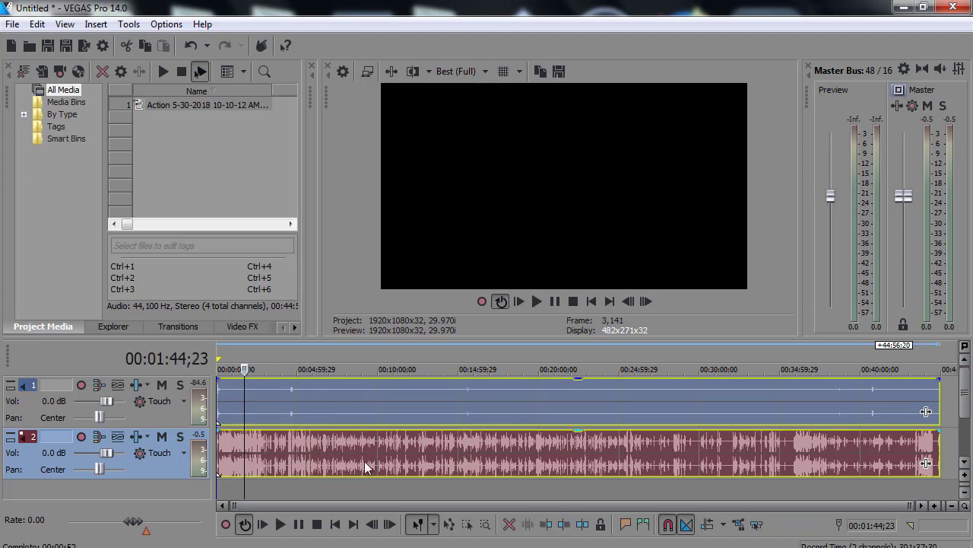
Step: Inspect the two audio tracks at several points between about 7 and 11 minutes, ending with the first track's event selected
scroll(353, 444, up, 1)
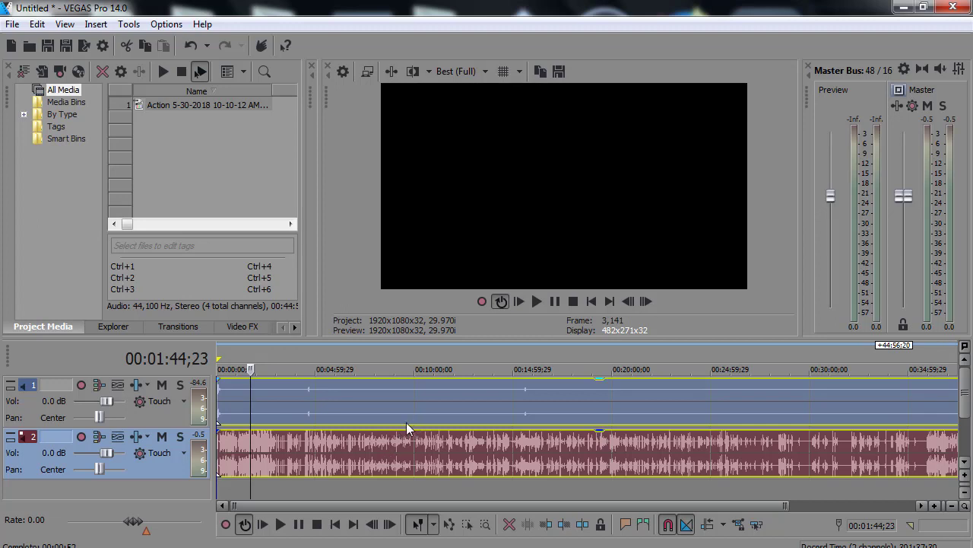
click(360, 403)
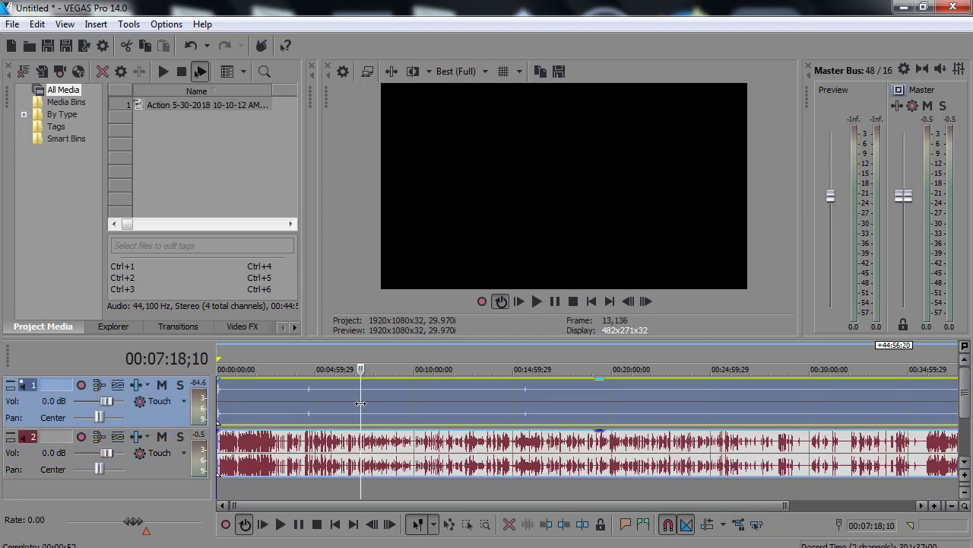
drag(361, 403, 380, 405)
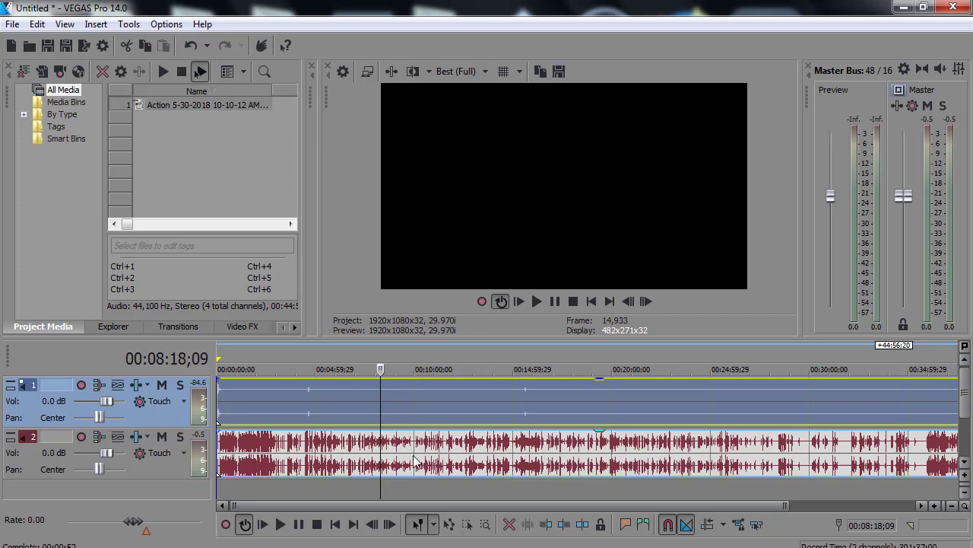
click(416, 418)
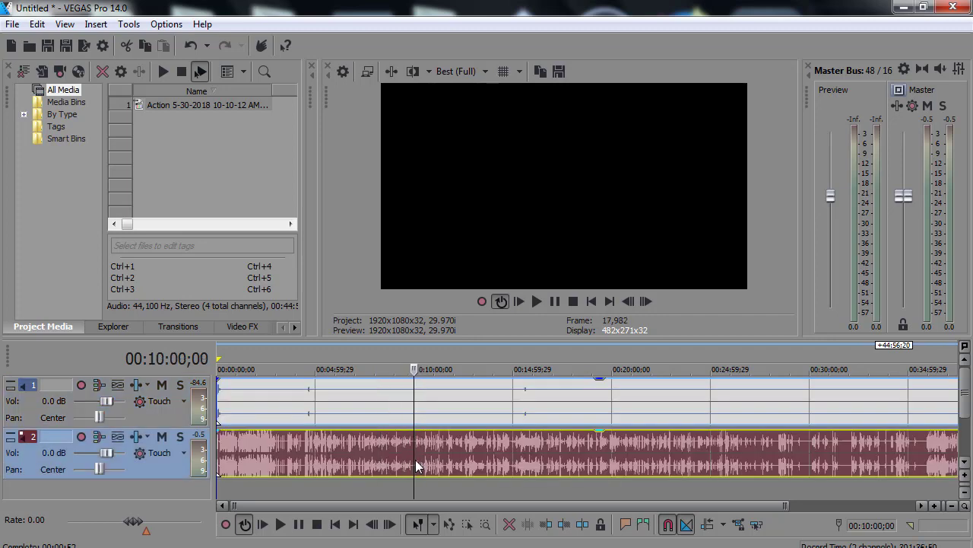
click(437, 417)
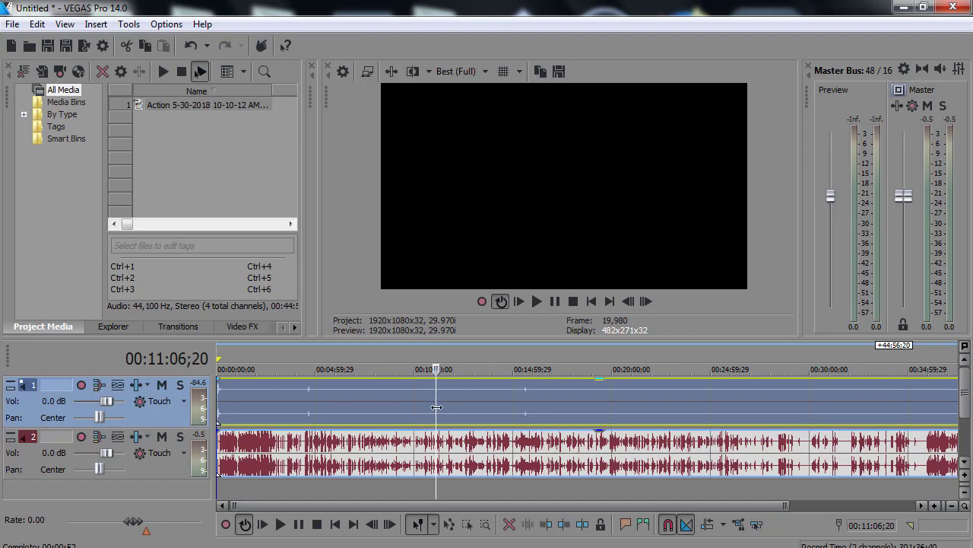
click(393, 417)
click(362, 415)
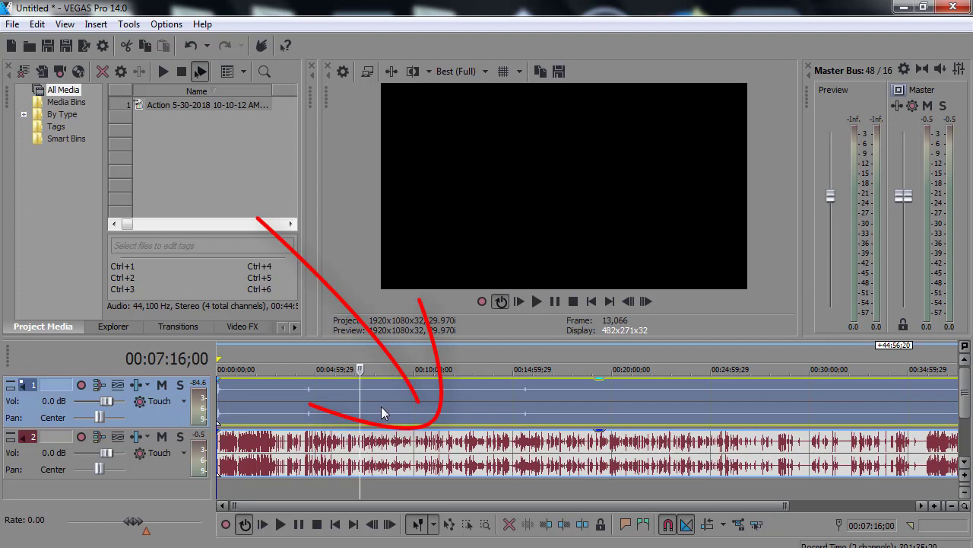
Step: Open the properties of the first track's audio event and view the general file details through the plug-in section
right_click(386, 404)
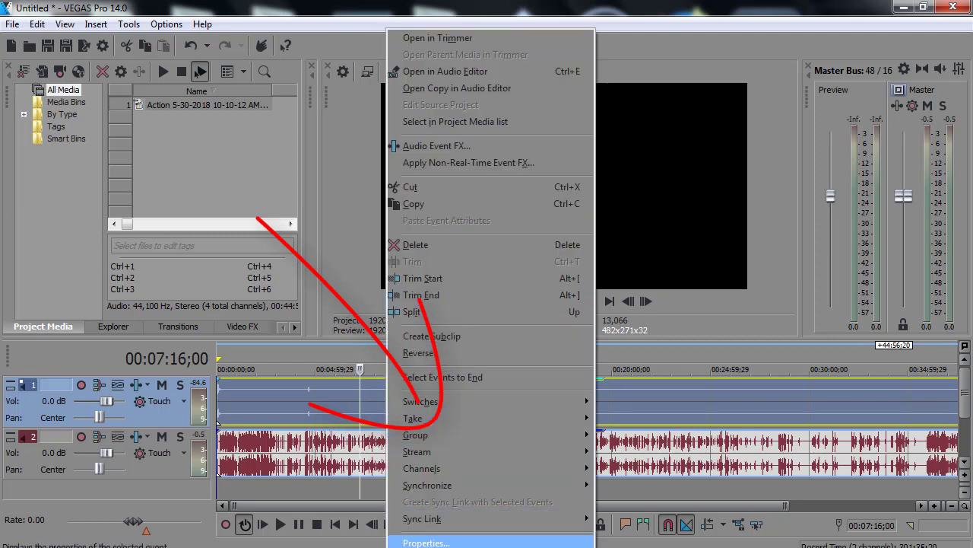
click(425, 541)
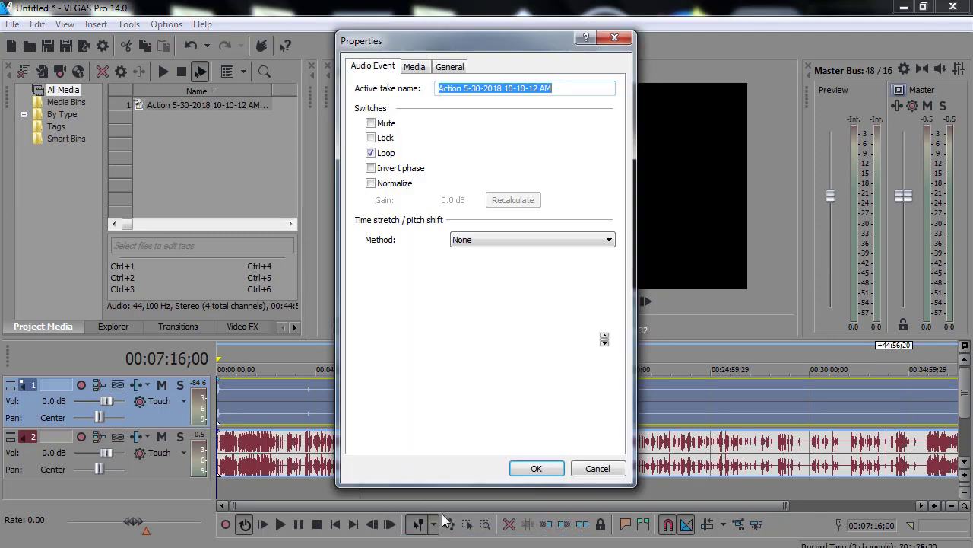
click(455, 69)
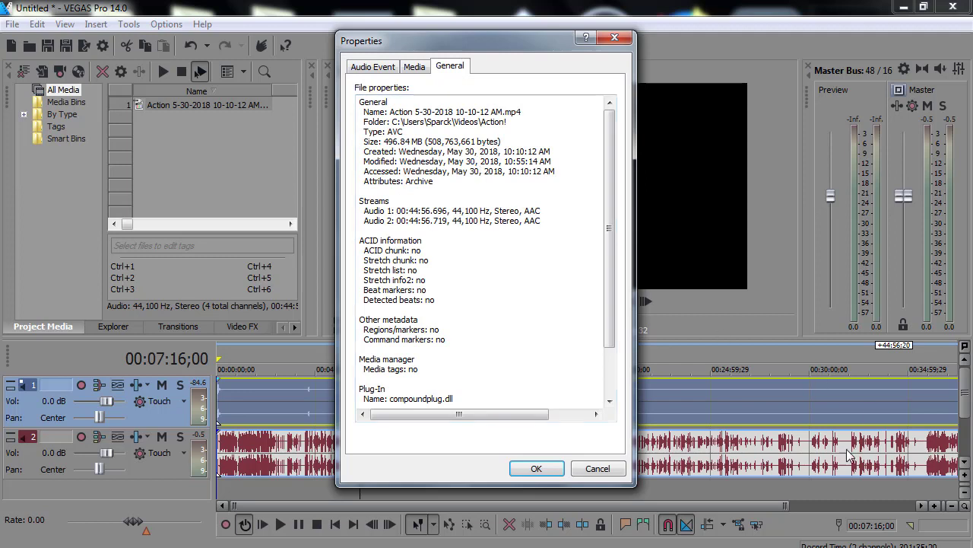
drag(613, 218, 613, 266)
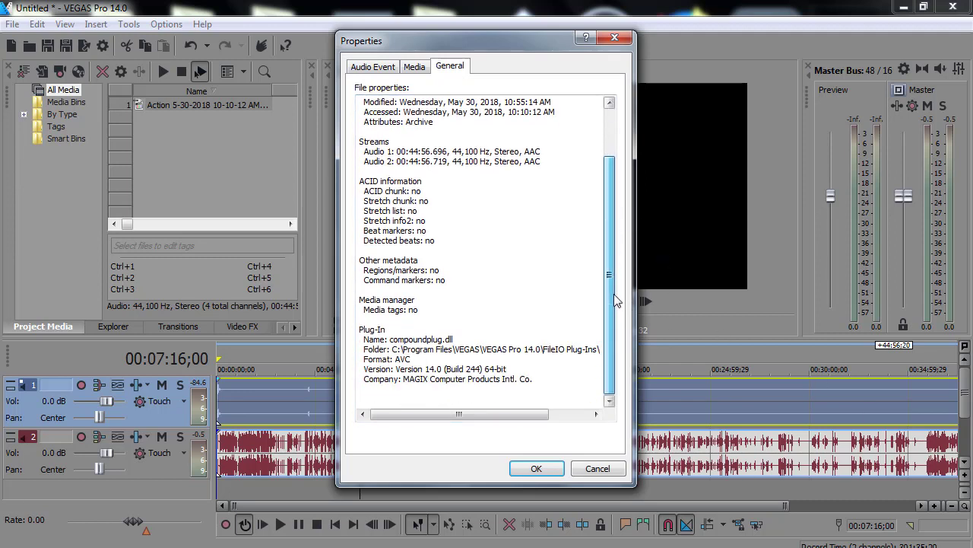
drag(543, 417, 591, 421)
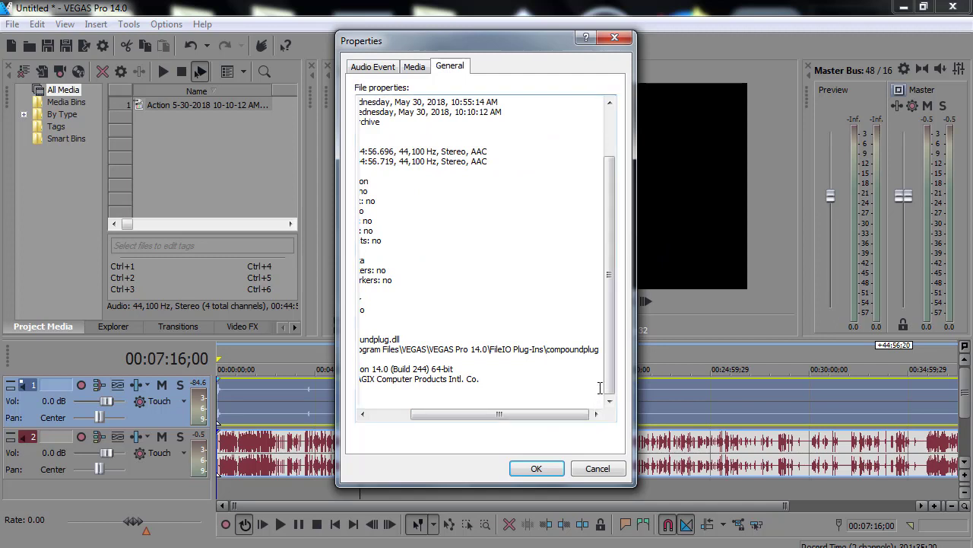
click(593, 350)
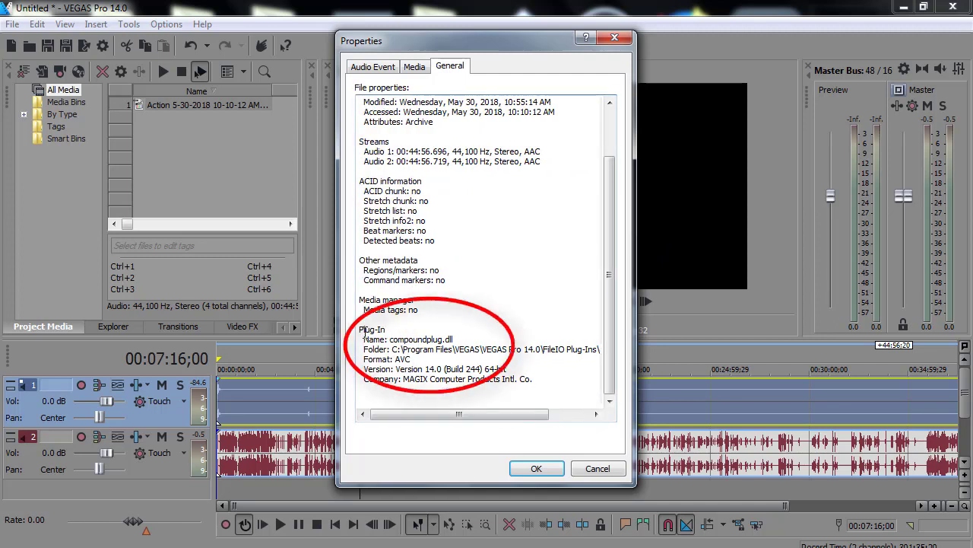
Step: Examine the plug-in name compoundplug.dll in the event's file properties
drag(359, 329, 392, 329)
drag(455, 340, 394, 340)
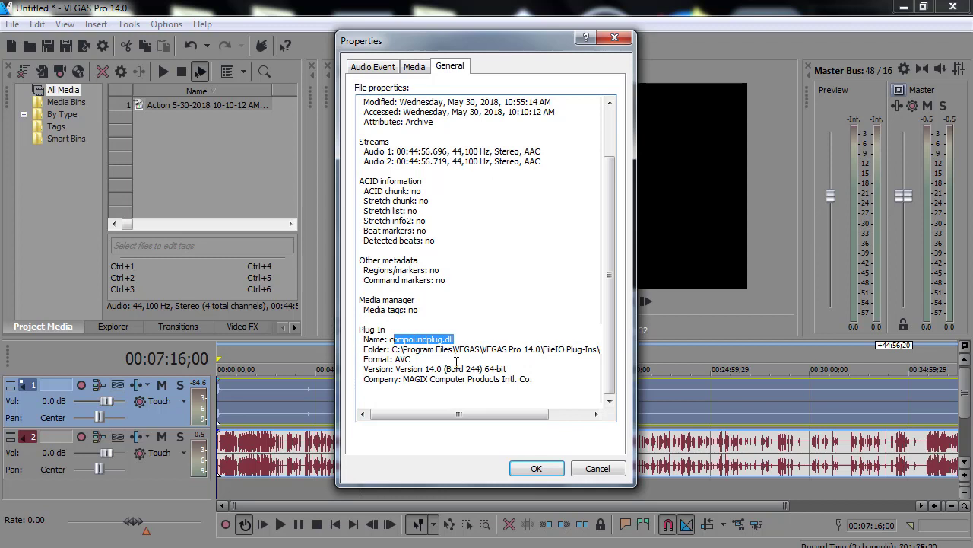
click(457, 341)
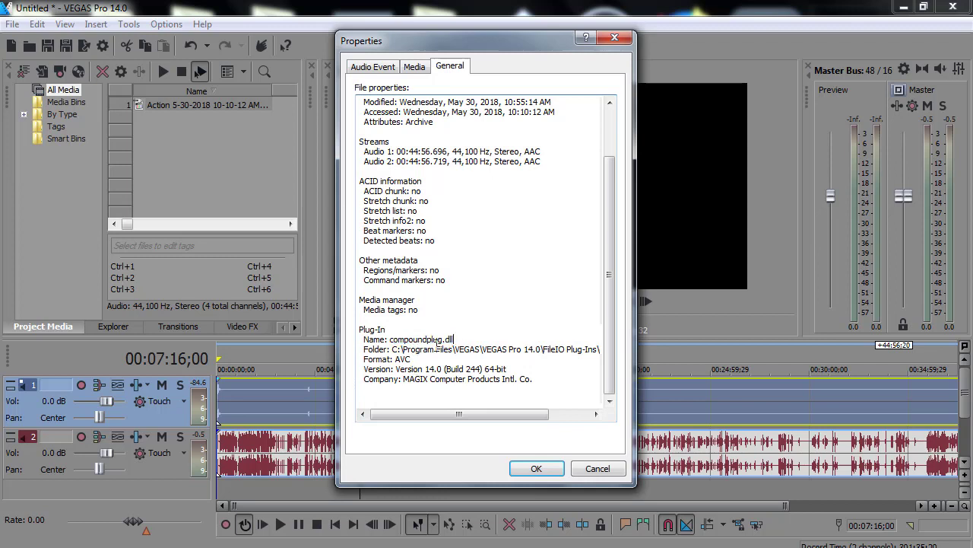
drag(453, 339, 394, 340)
click(401, 351)
Step: Copy the plug-in's full folder path from the file properties
drag(390, 349, 630, 353)
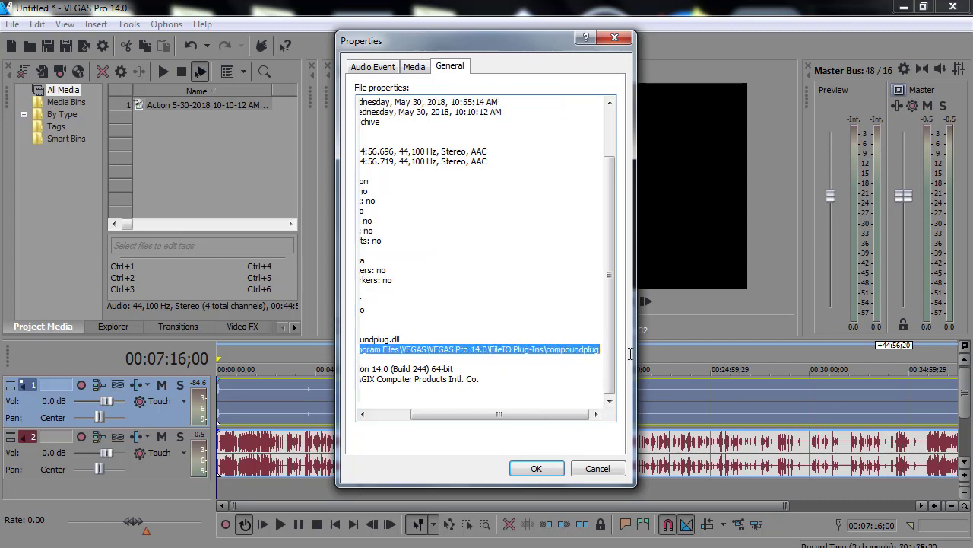
right_click(566, 350)
click(607, 401)
Step: Switch to Windows Explorer and go to the copied path of the compoundplug folder in FileIO Plug-Ins
key(alt+Tab)
click(218, 29)
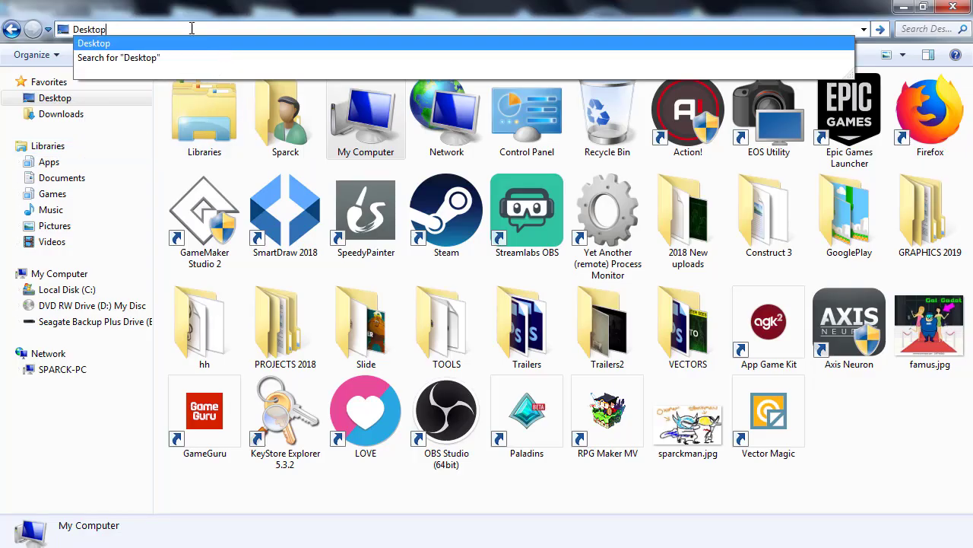
drag(192, 28, 72, 29)
key(ctrl+v)
key(Return)
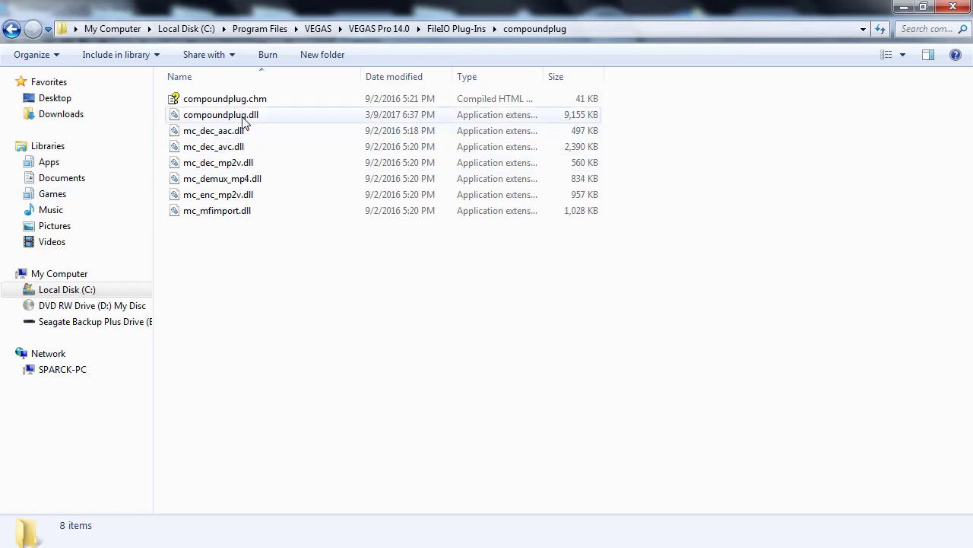
Step: Select compoundplug.dll in the folder and compare it with the plug-in name in the VEGAS Pro event properties
click(243, 122)
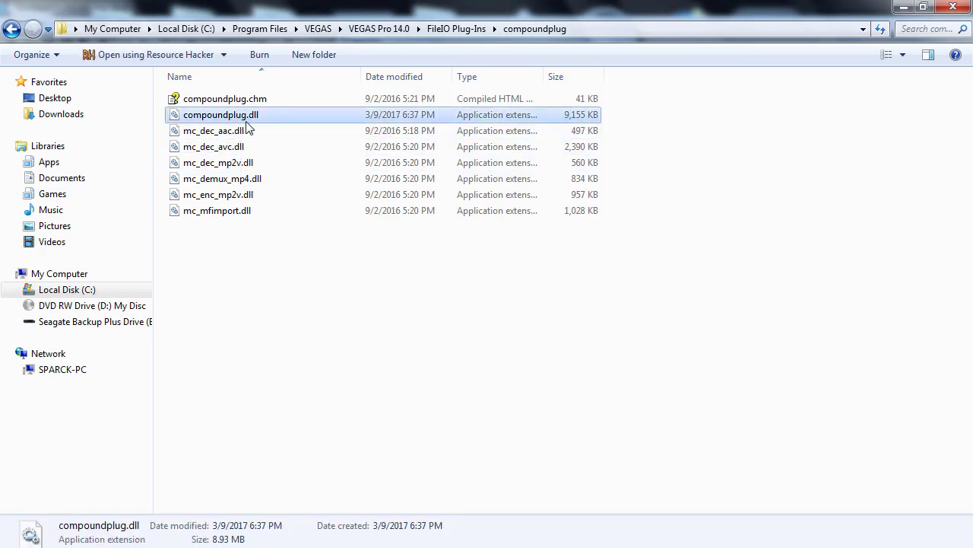
key(alt+Tab)
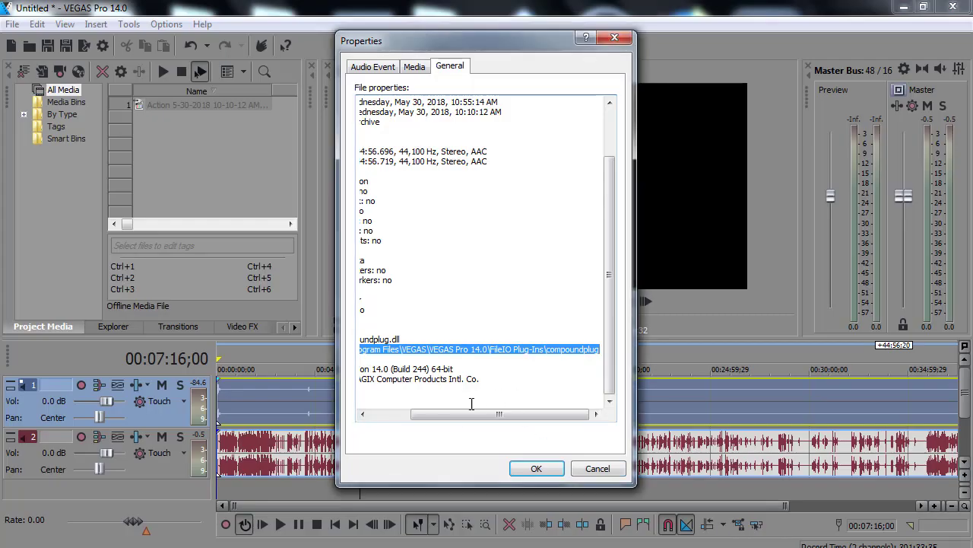
drag(471, 415, 419, 424)
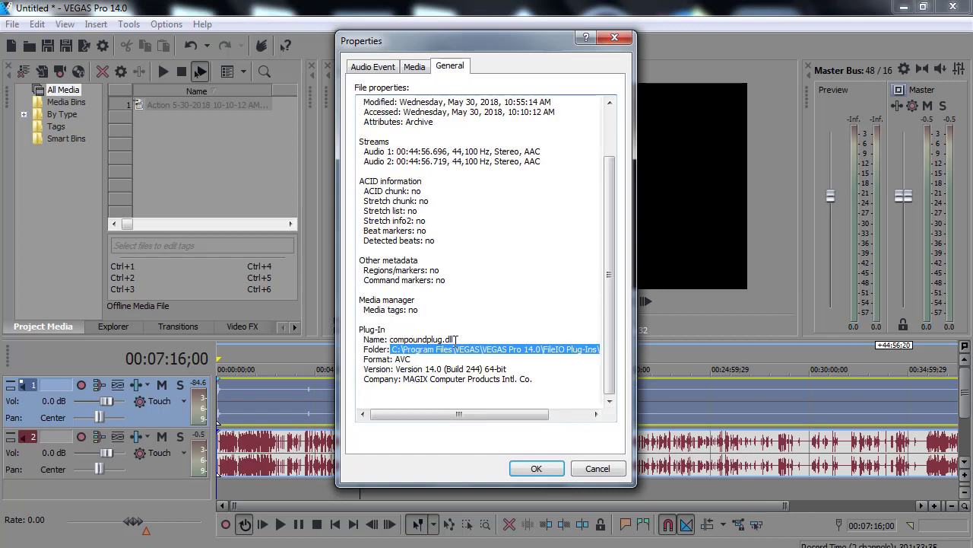
drag(456, 339, 398, 339)
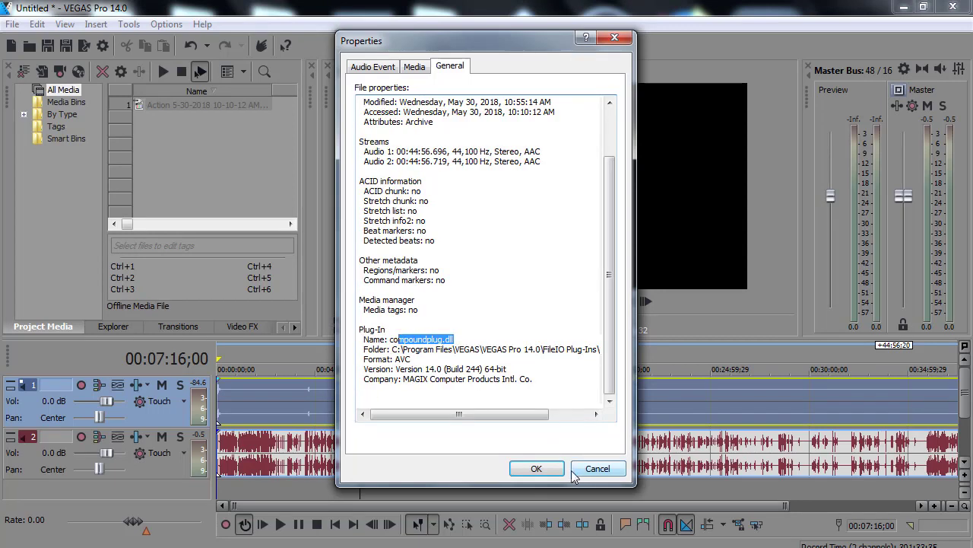
Step: Rename compoundplug.dll in the compoundplug folder to compoundplug_____.dll, granting the administrator permission
key(alt+Tab)
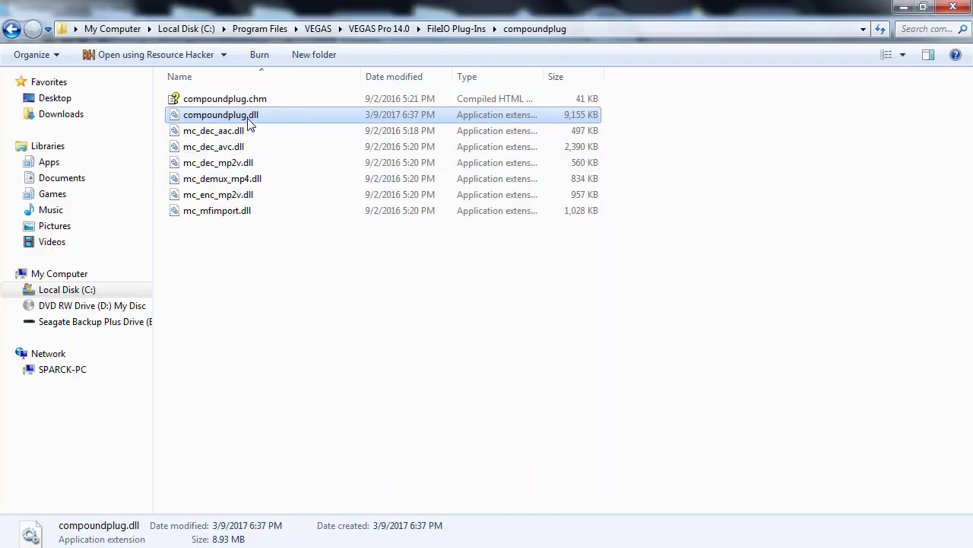
key(F2)
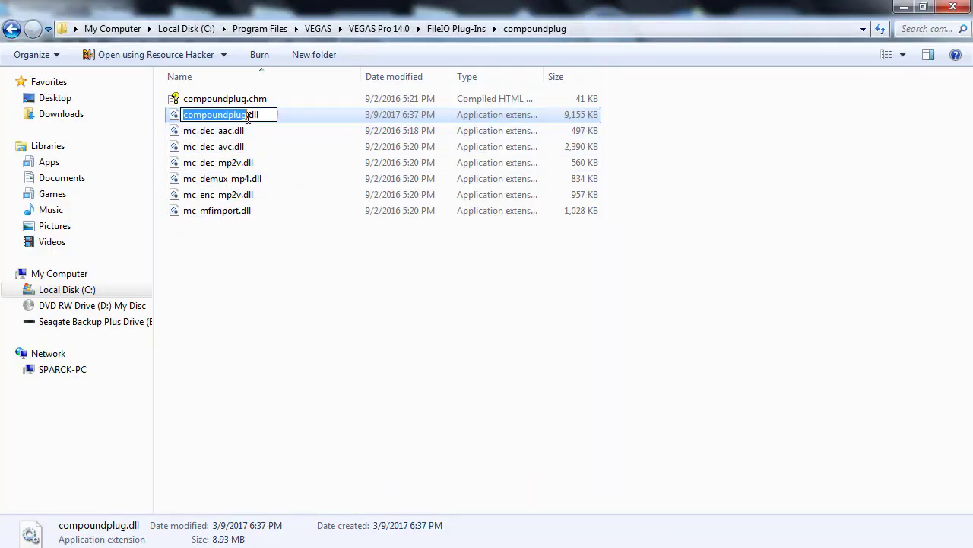
click(248, 115)
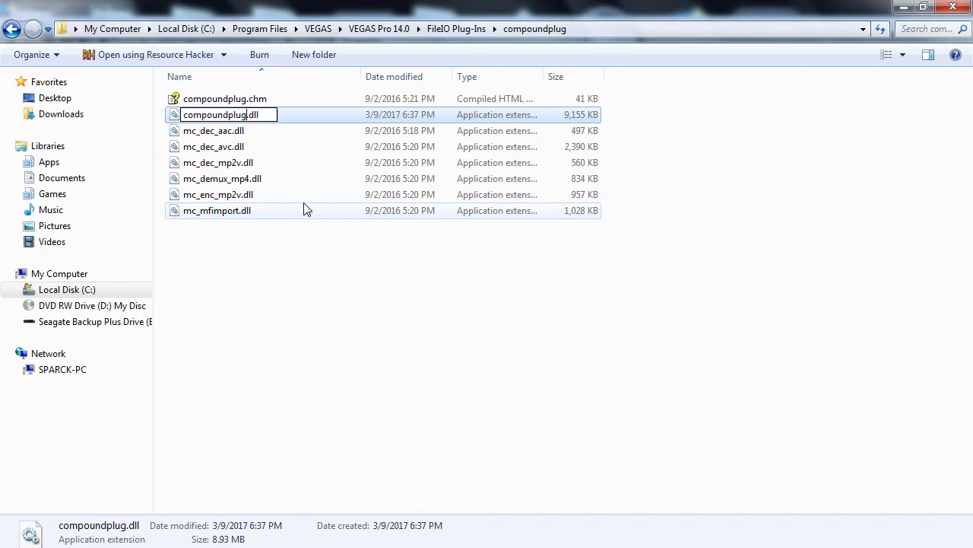
text(_)
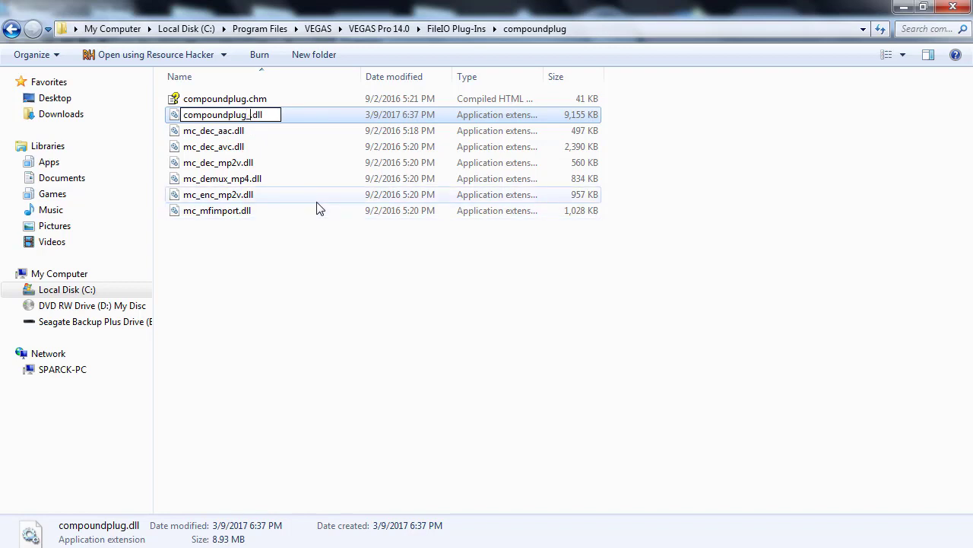
text(____)
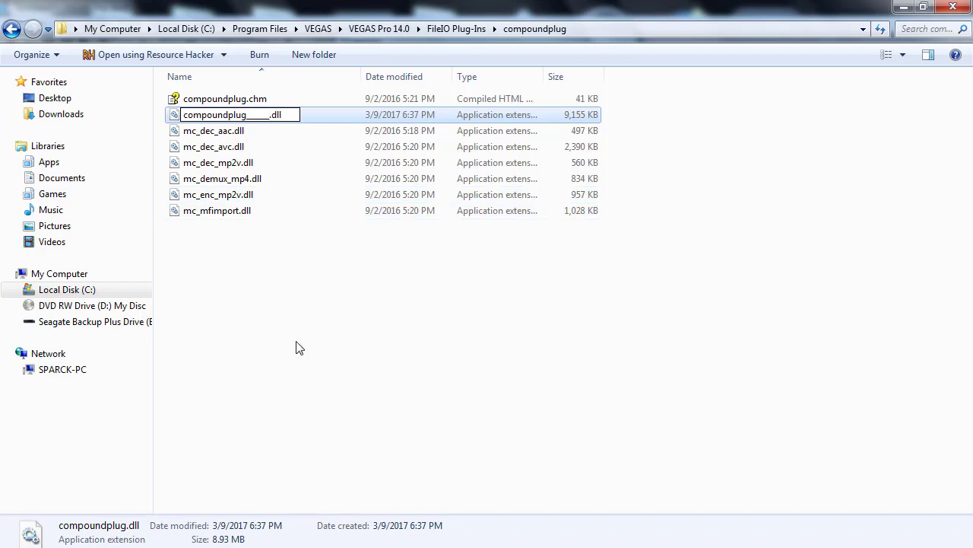
key(Return)
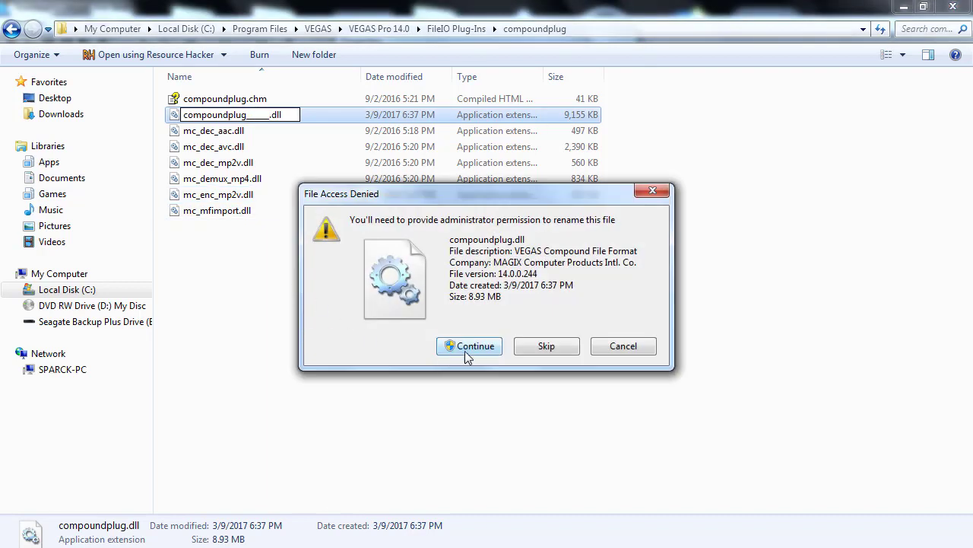
click(467, 349)
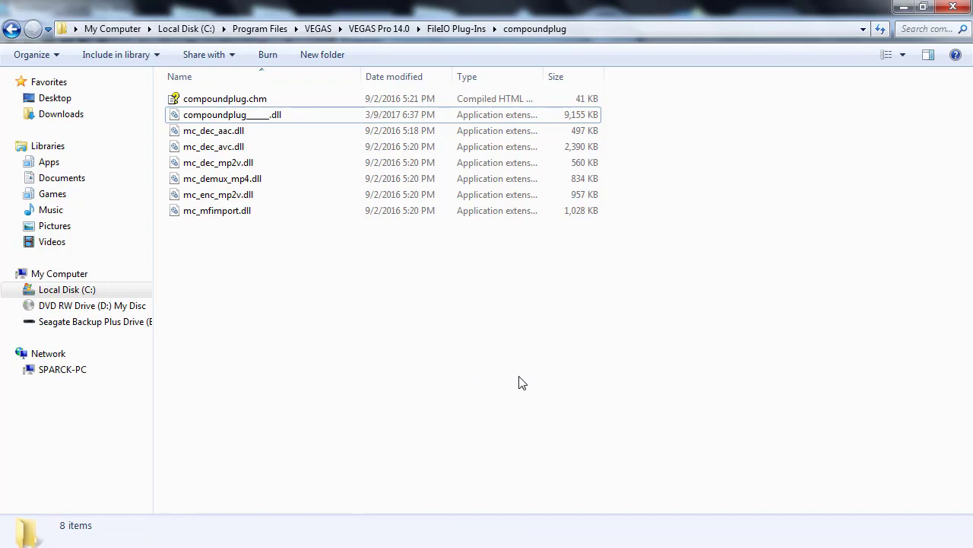
Step: Show the desktop and move the Action! shortcut to the free spot below OBS Studio
key(super+d)
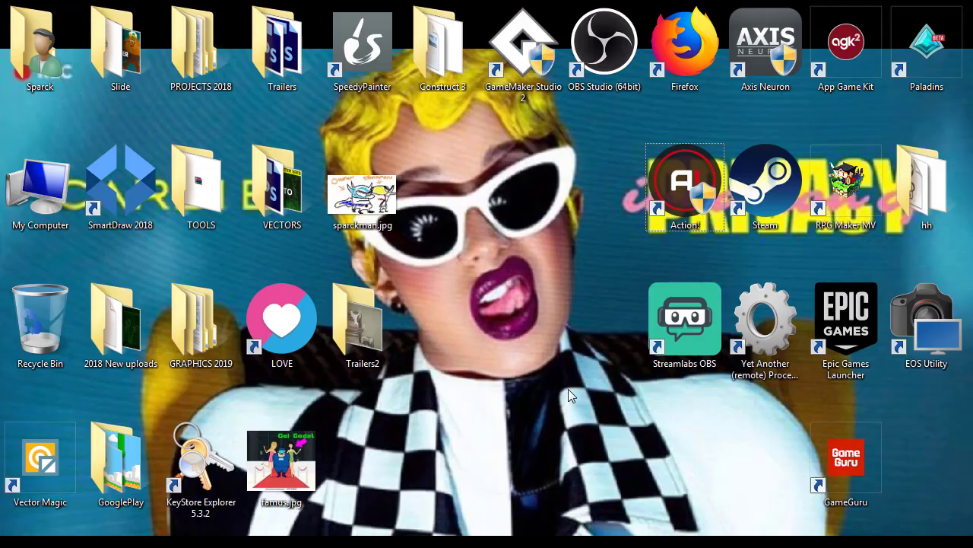
drag(693, 189, 614, 188)
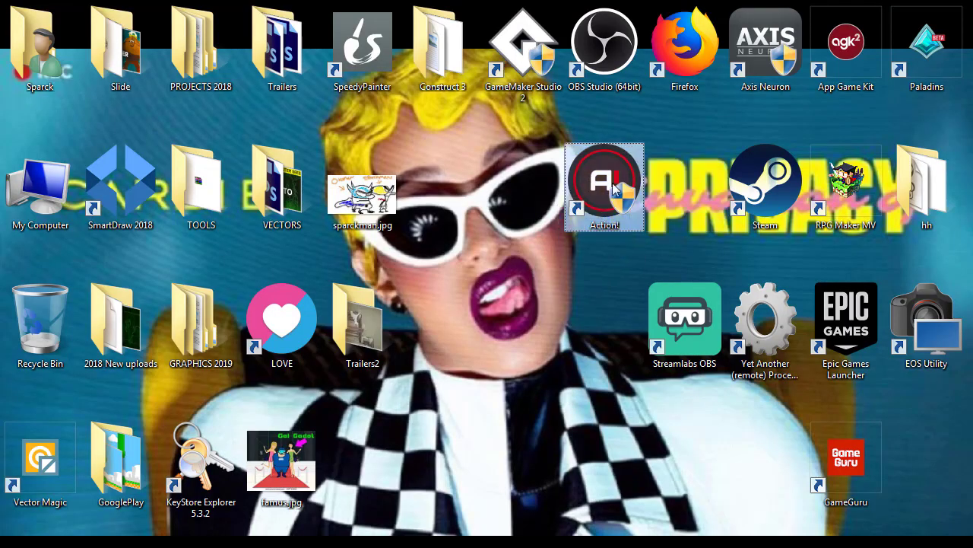
click(612, 301)
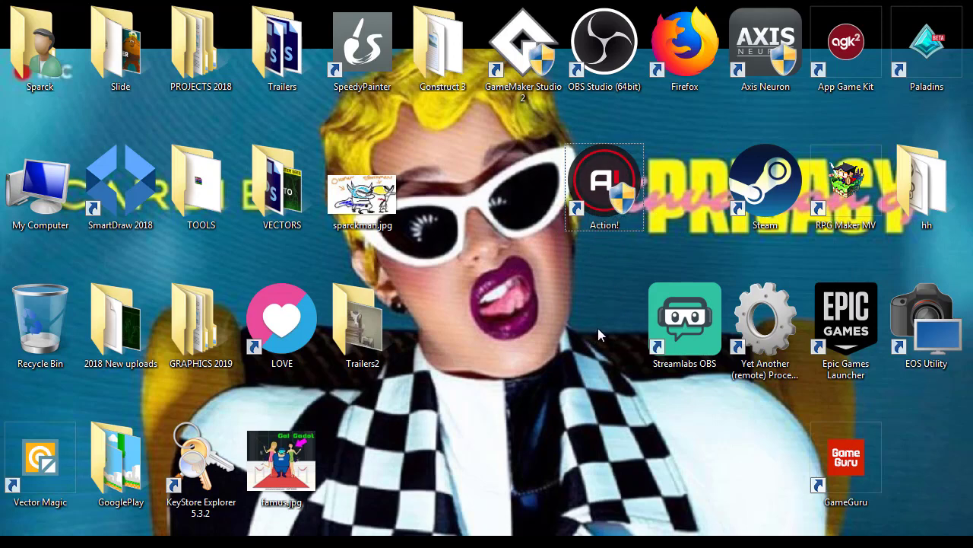
mouse_move(620, 201)
mouse_down()
mouse_move(663, 206)
mouse_move(611, 216)
mouse_move(607, 242)
mouse_move(640, 229)
mouse_move(623, 213)
mouse_up()
key(ctrl+z)
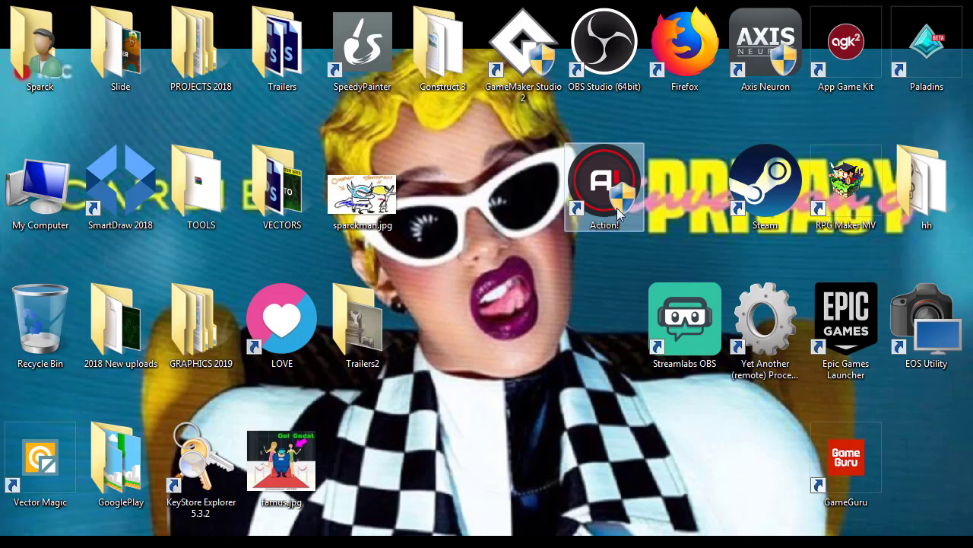
Step: Switch back to VEGAS Pro and play the already imported recording from 00:01:25;10 to check it for video
click(732, 451)
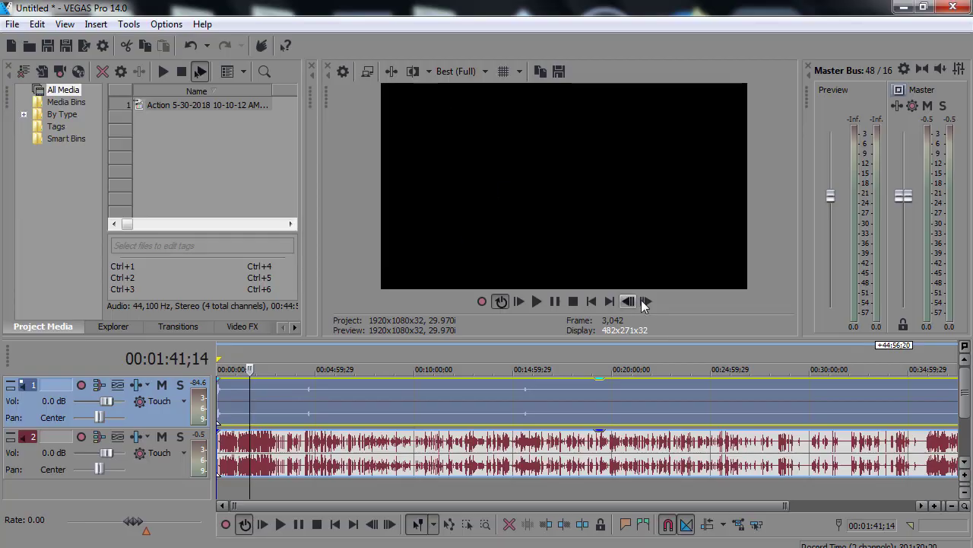
click(904, 7)
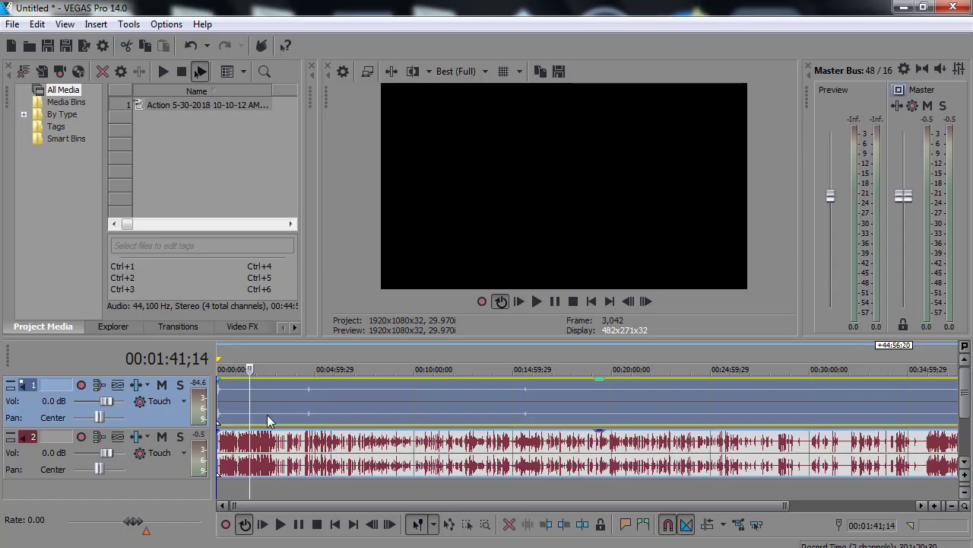
click(244, 404)
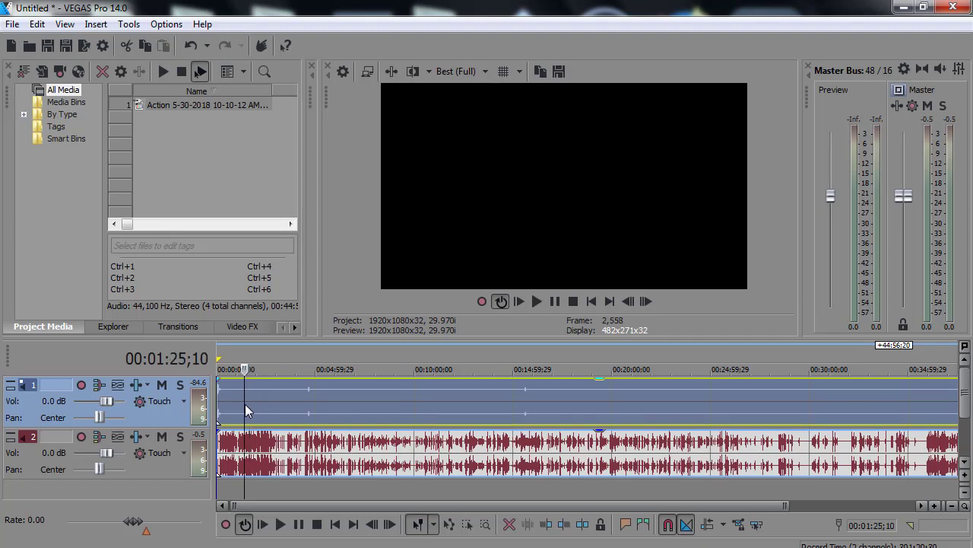
click(536, 301)
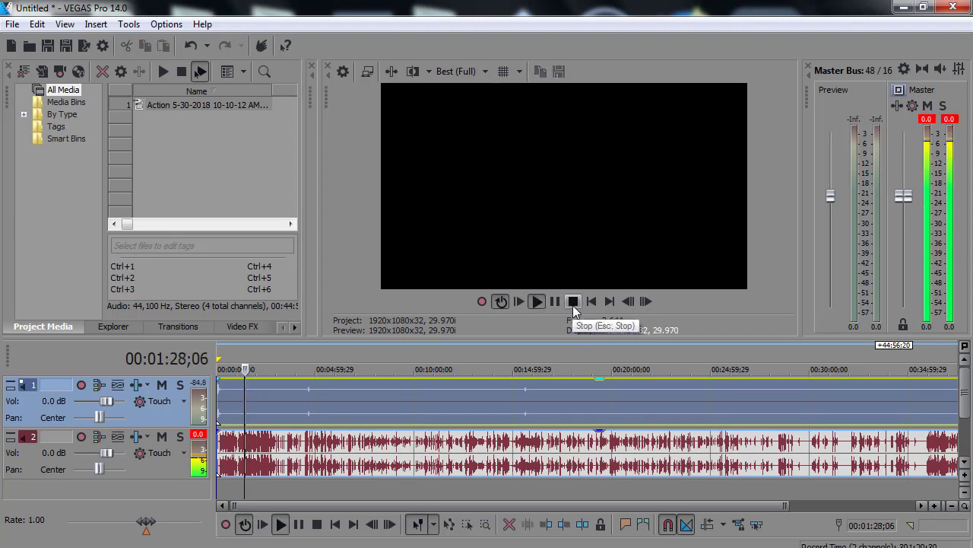
click(573, 303)
click(11, 46)
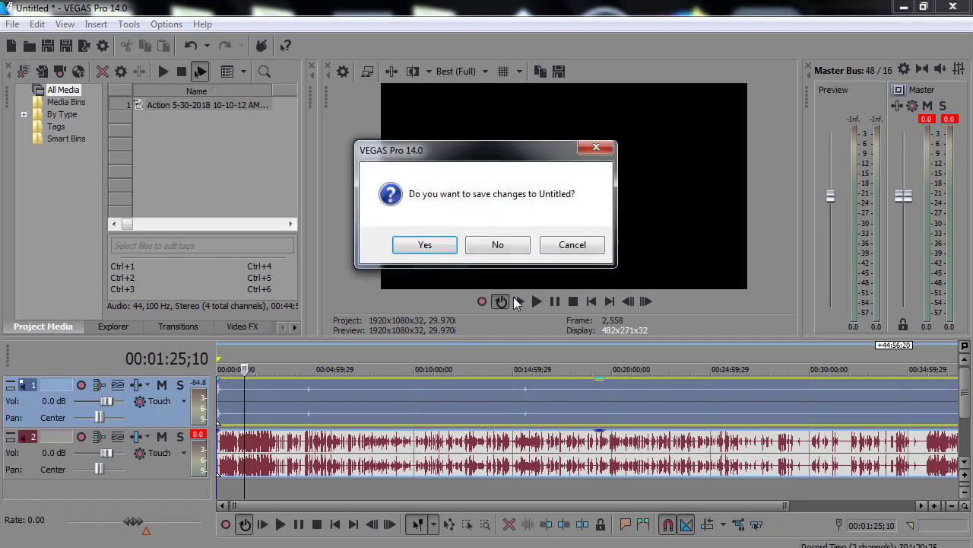
click(499, 245)
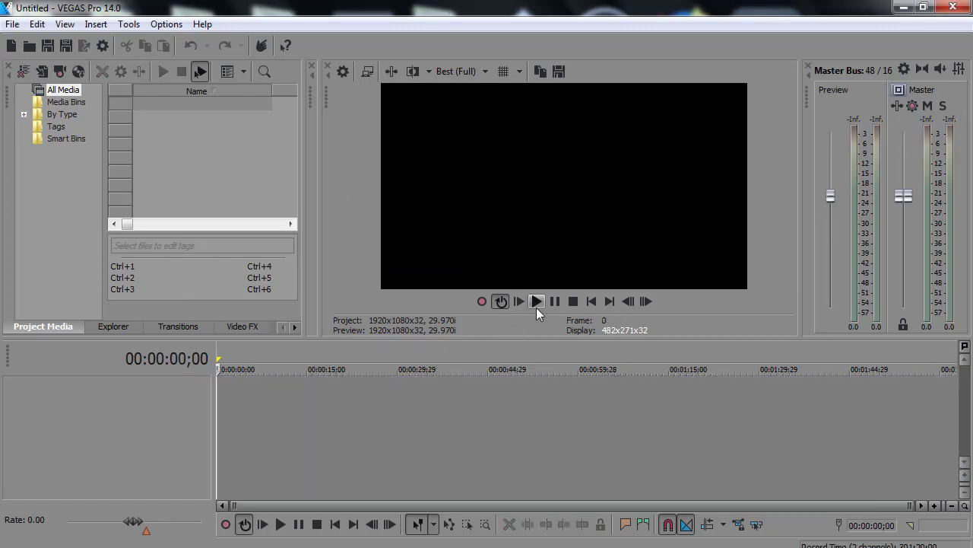
click(29, 46)
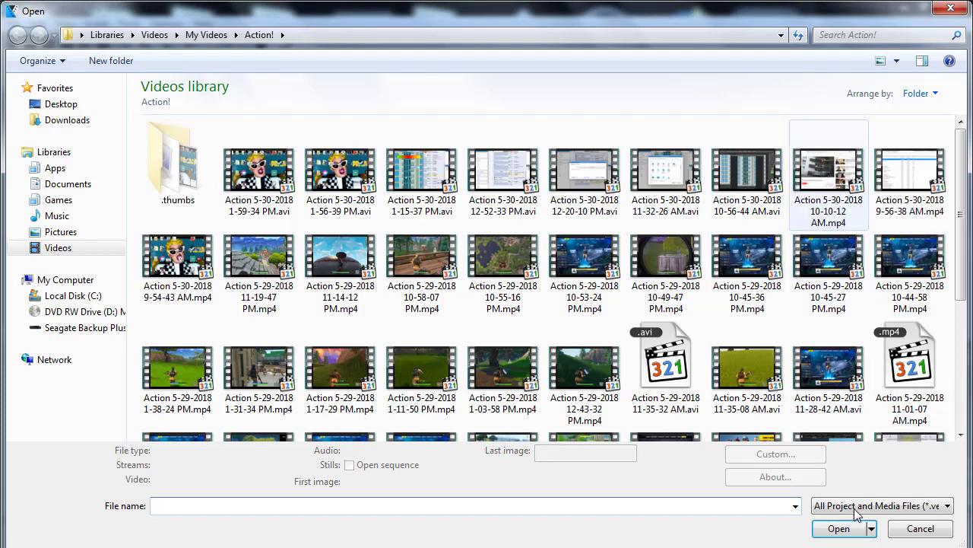
click(839, 529)
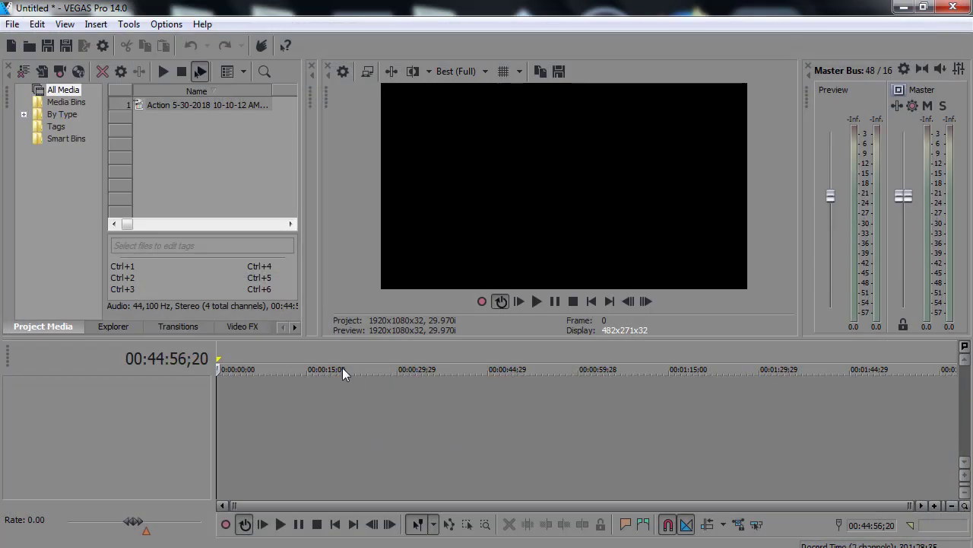
click(378, 369)
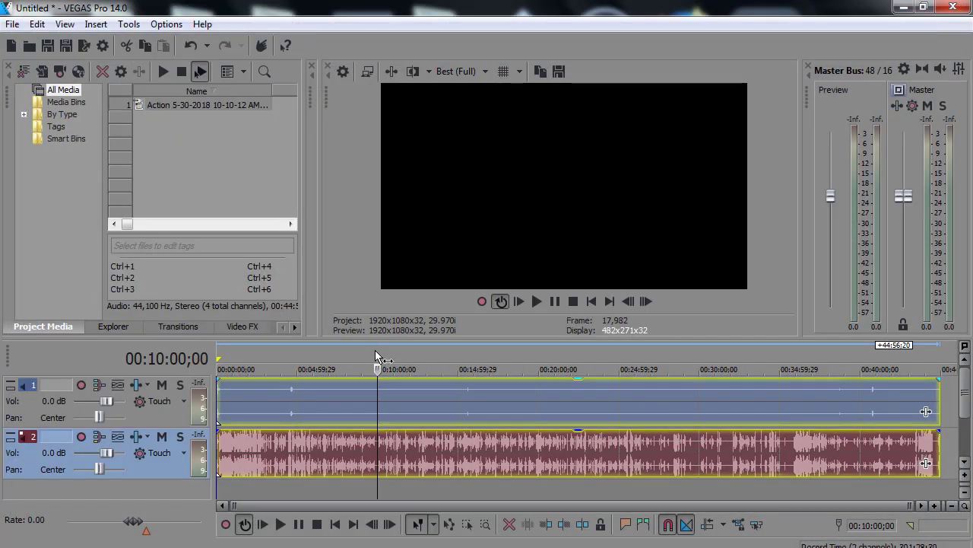
drag(375, 405, 562, 404)
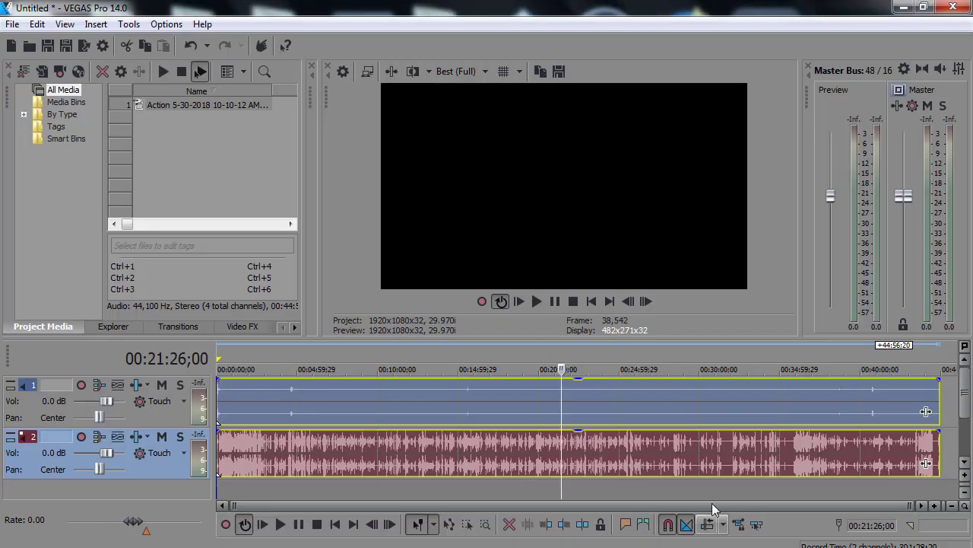
Step: Close VEGAS Pro without saving the project and start the program again
click(953, 6)
click(497, 245)
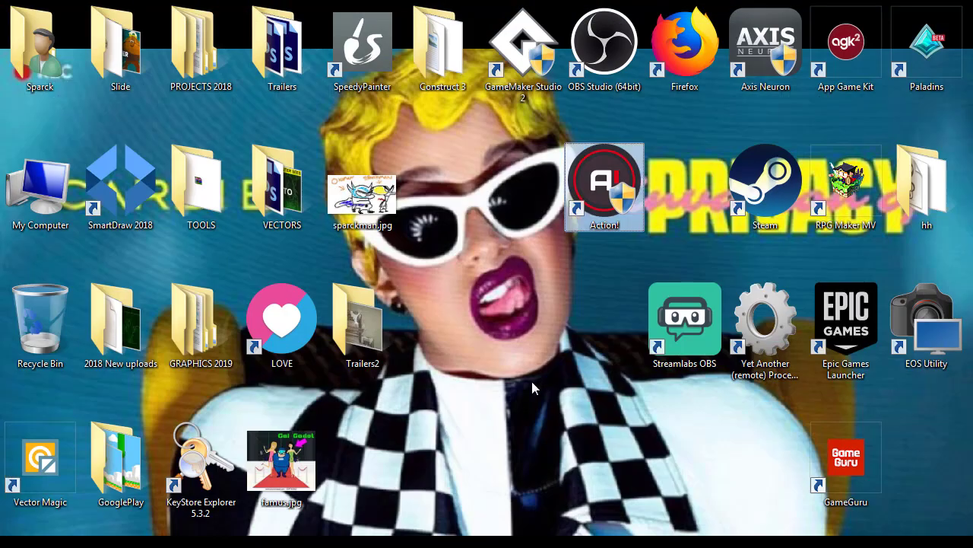
click(656, 26)
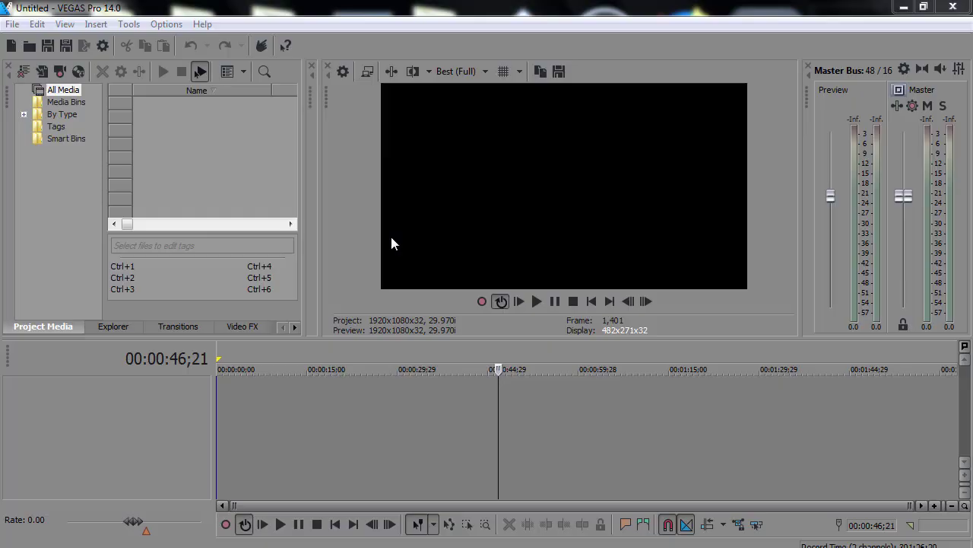
key(ctrl+o)
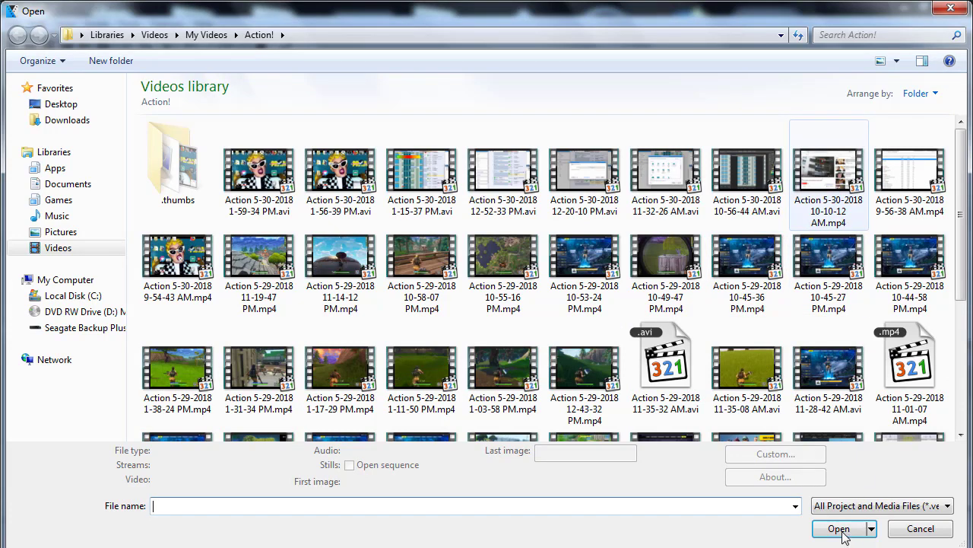
click(815, 528)
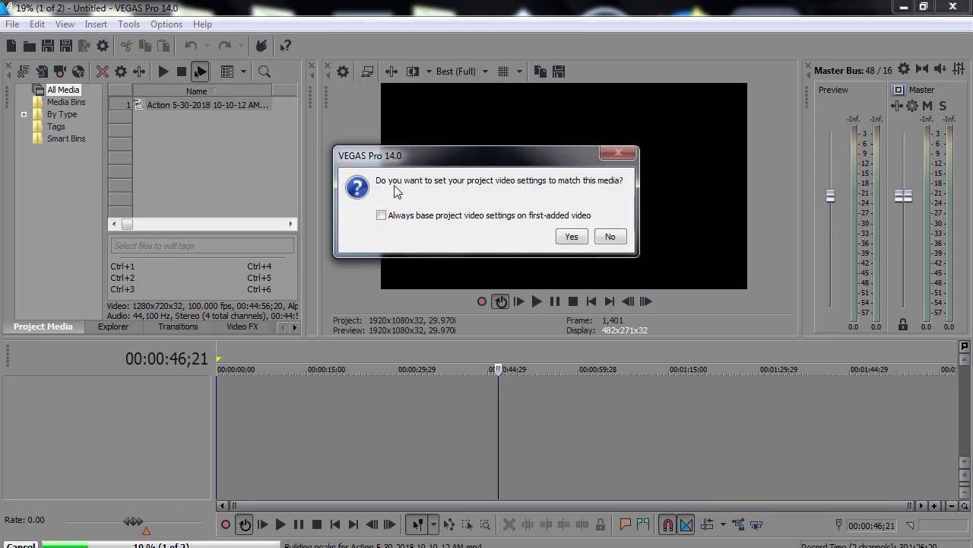
click(570, 237)
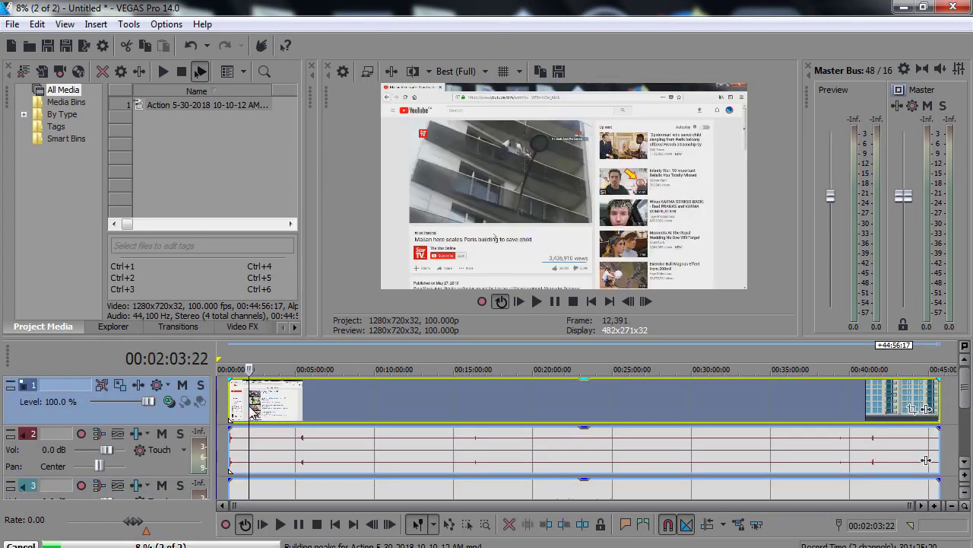
Step: Scrub through the imported recording up to 00:08:38:18 to check the picture in the video preview
click(251, 409)
drag(250, 409, 292, 427)
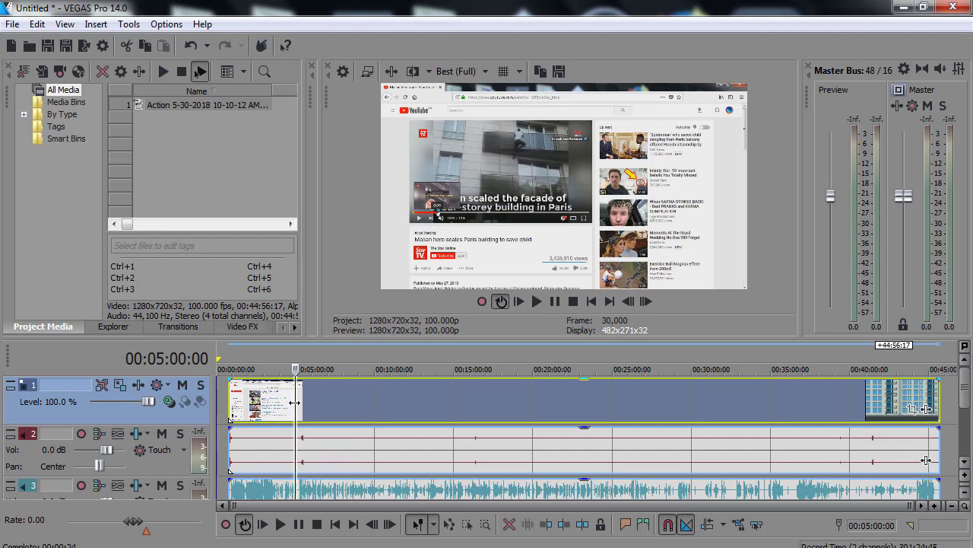
click(302, 407)
click(344, 420)
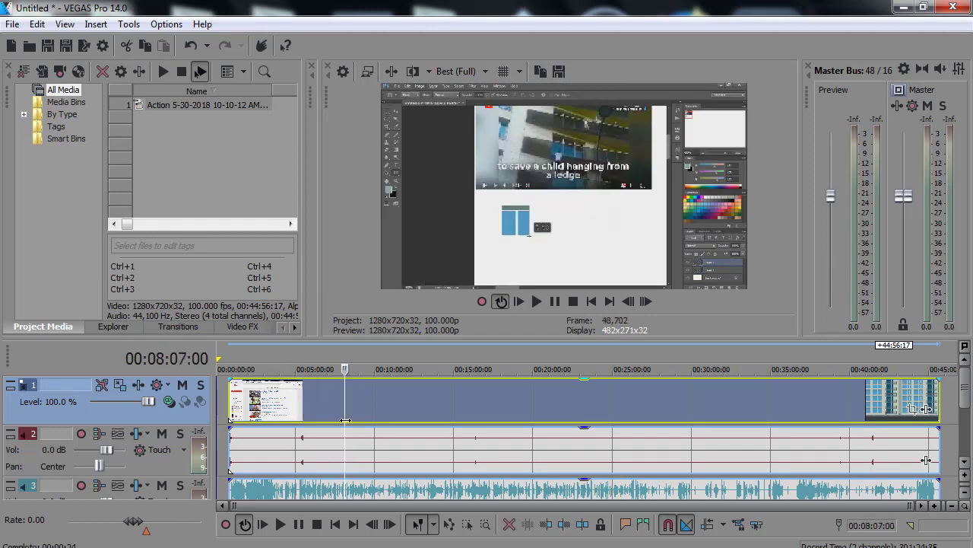
drag(345, 419, 354, 483)
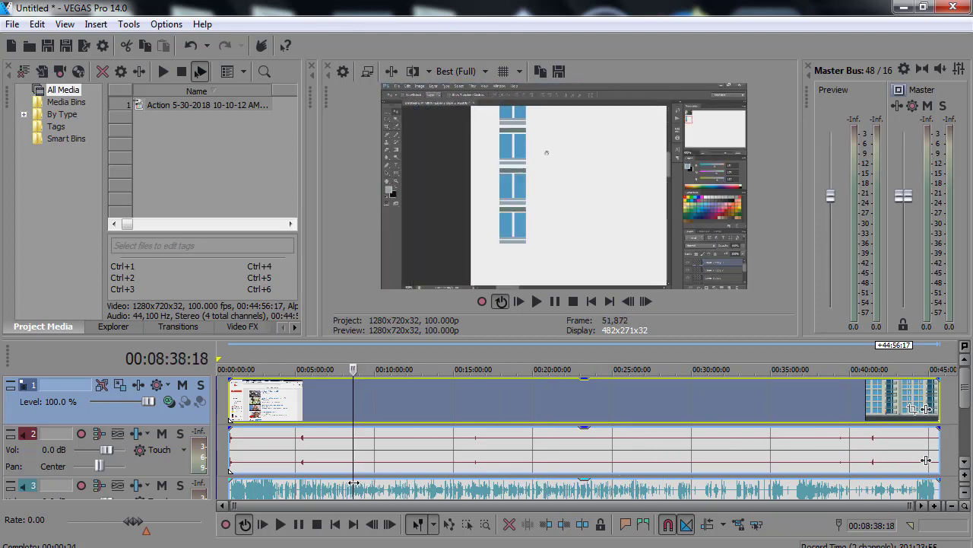
Step: Move the recording's video and audio events to the start of the timeline and preview frames up to 00:05:45:20
drag(357, 411, 346, 411)
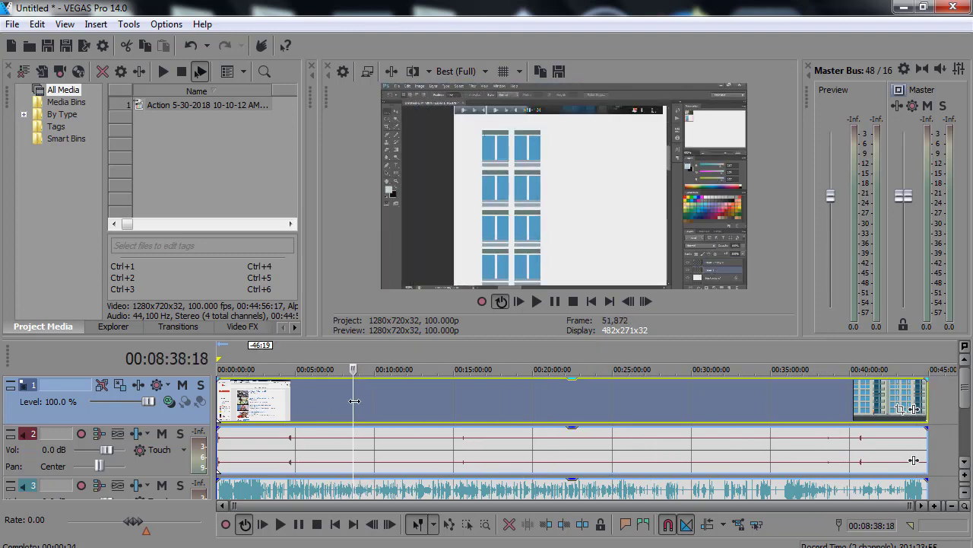
click(255, 406)
click(245, 406)
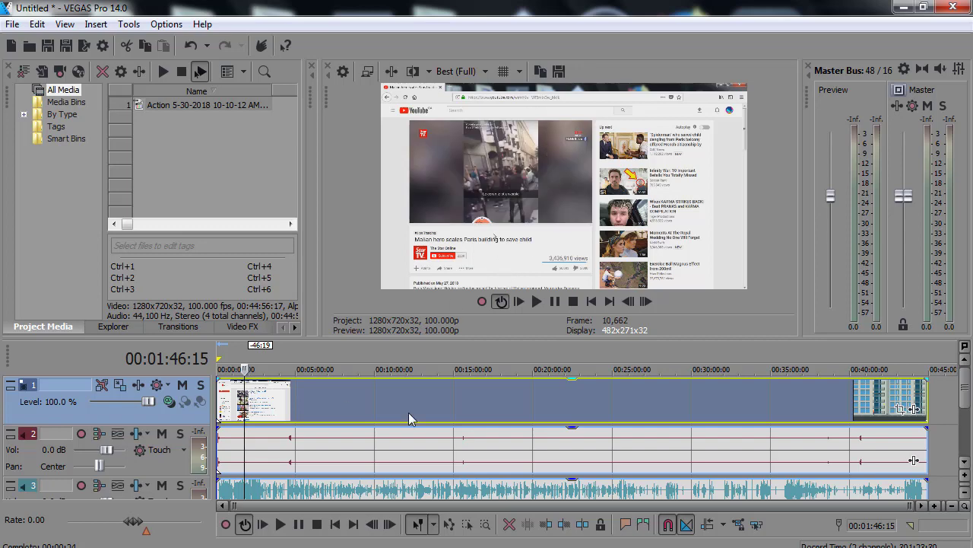
mouse_move(245, 411)
mouse_down()
mouse_move(228, 411)
mouse_move(254, 413)
mouse_up()
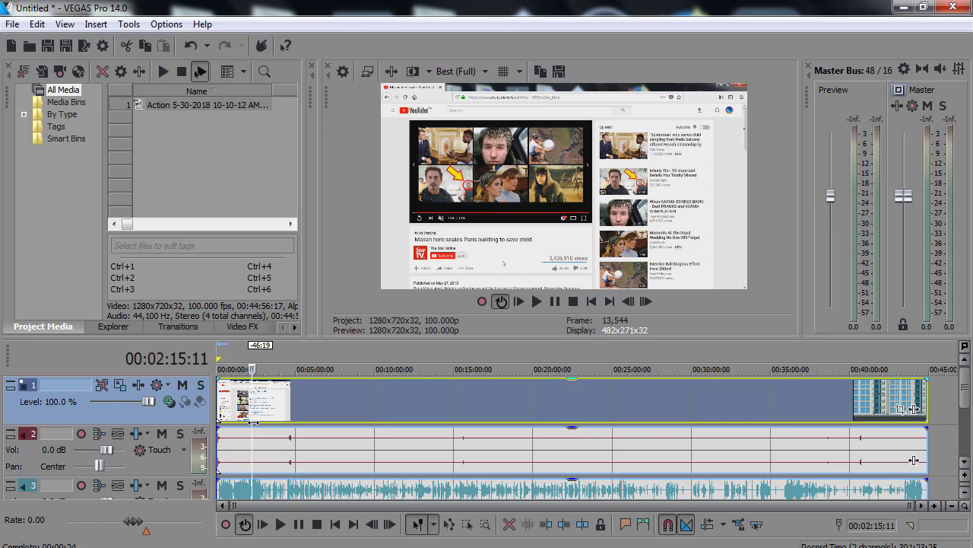
drag(253, 420, 308, 421)
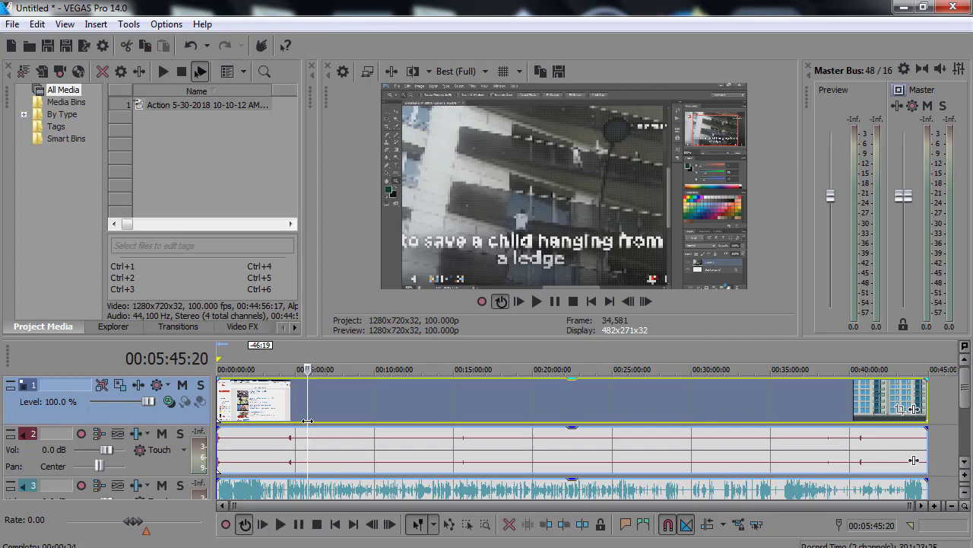
key(F9)
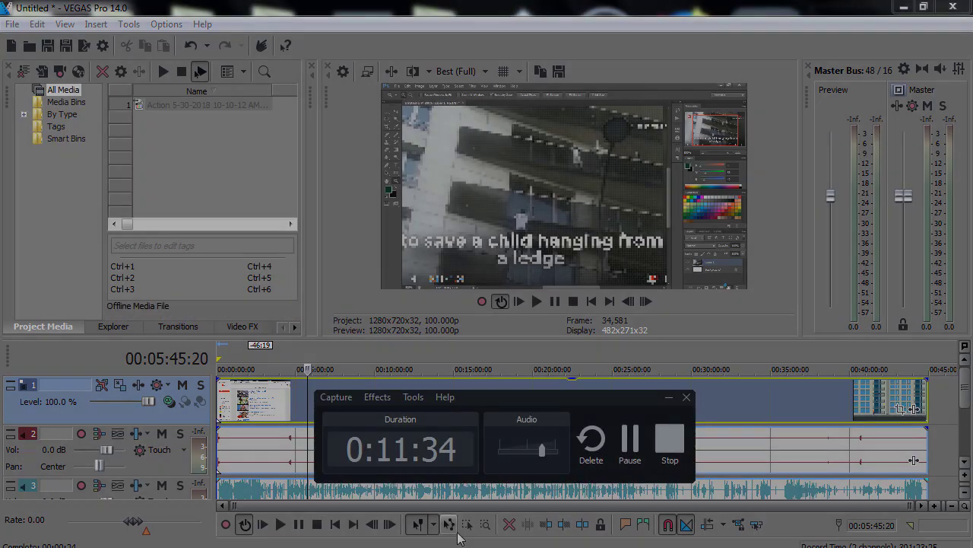